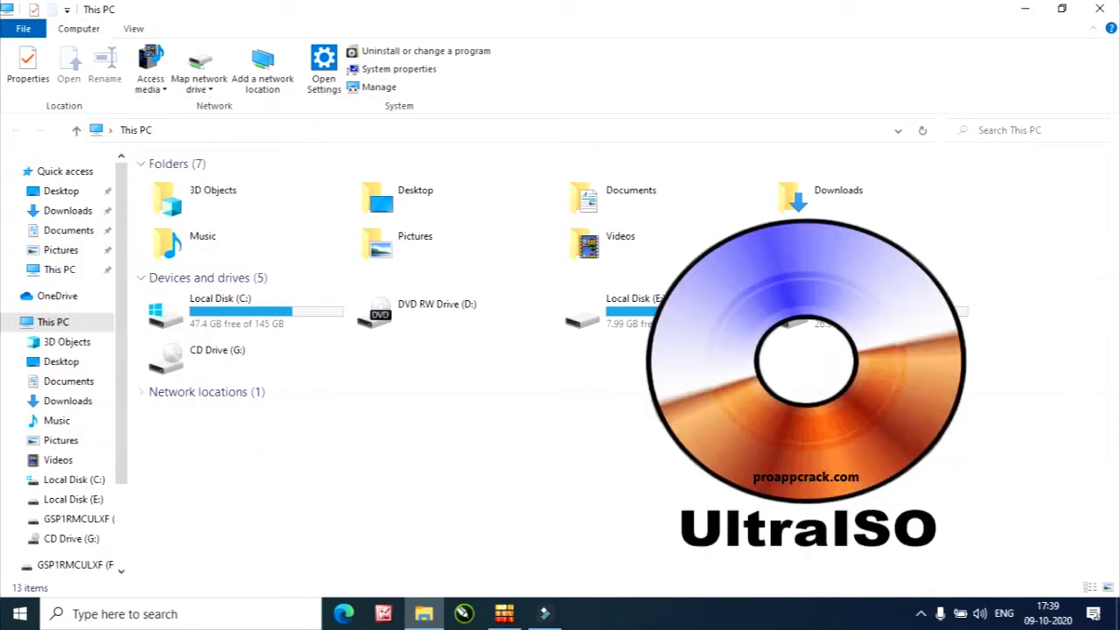
Minimize the This PC window and launch rufus-3.8 from the desktop.
left_click(1024, 8)
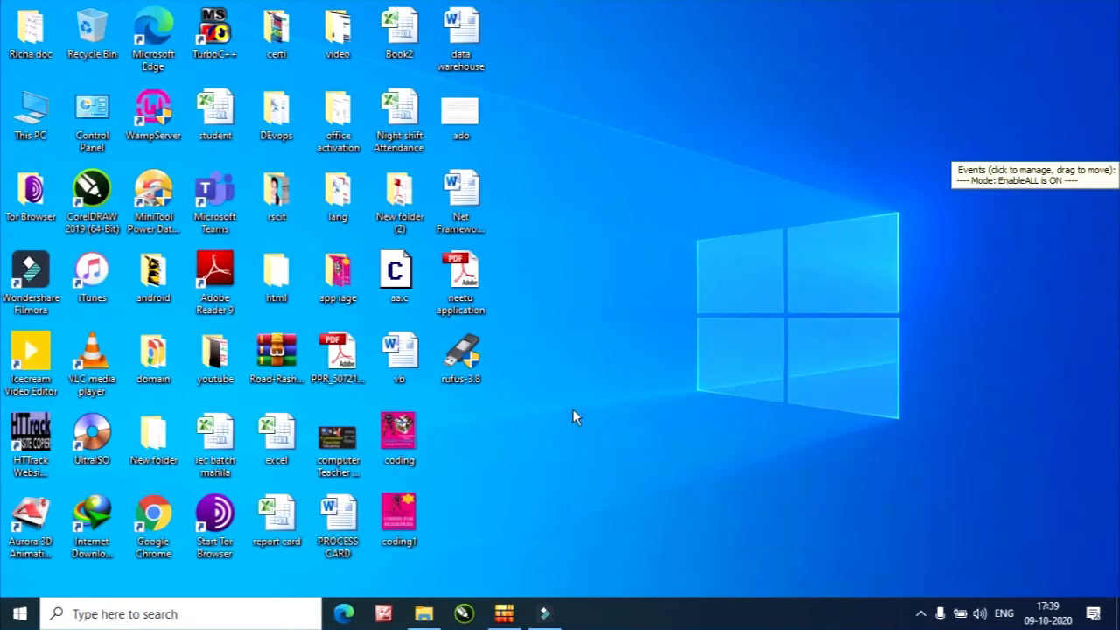
left_click(462, 357)
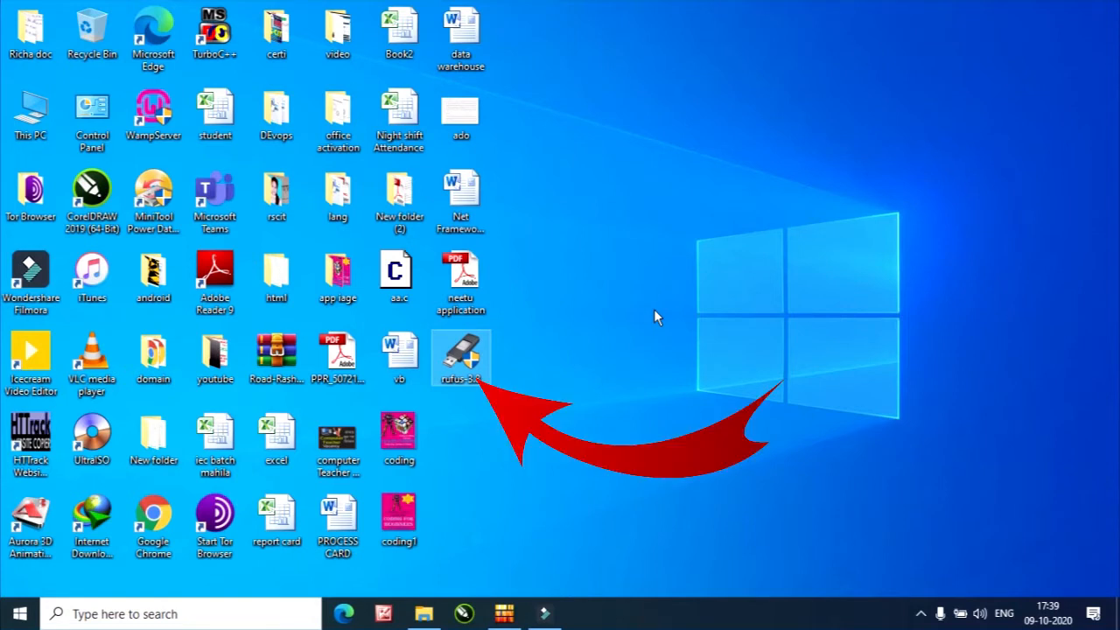
double_click(473, 338)
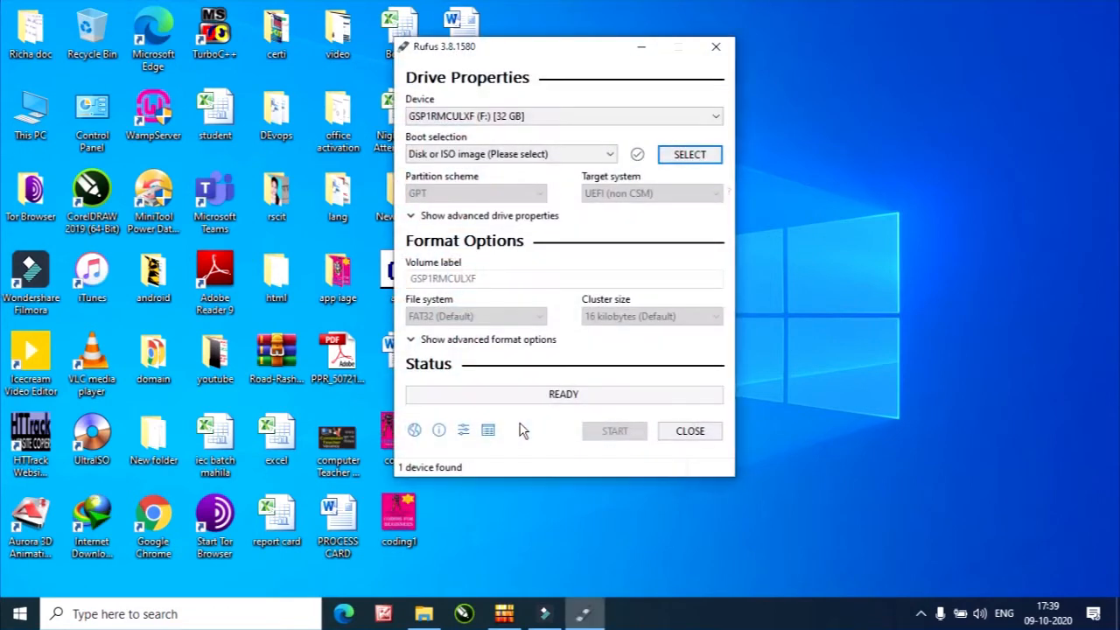
left_click_drag(565, 52, 635, 186)
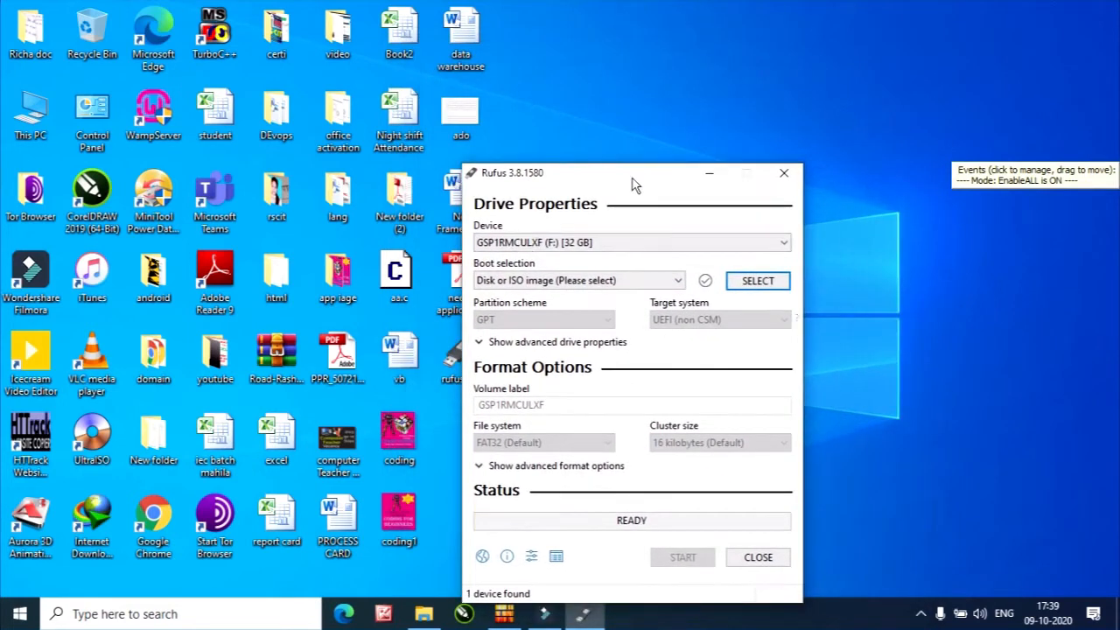
Check the device offered in Rufus against the F: drive shown under This PC in File Explorer.
left_click(557, 244)
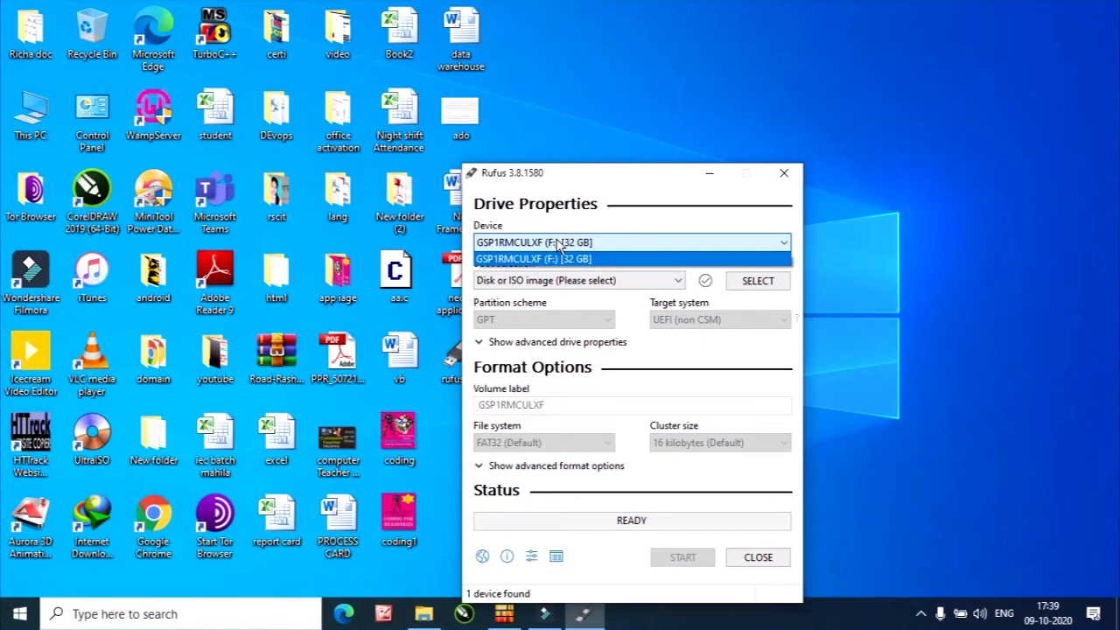
left_click(560, 245)
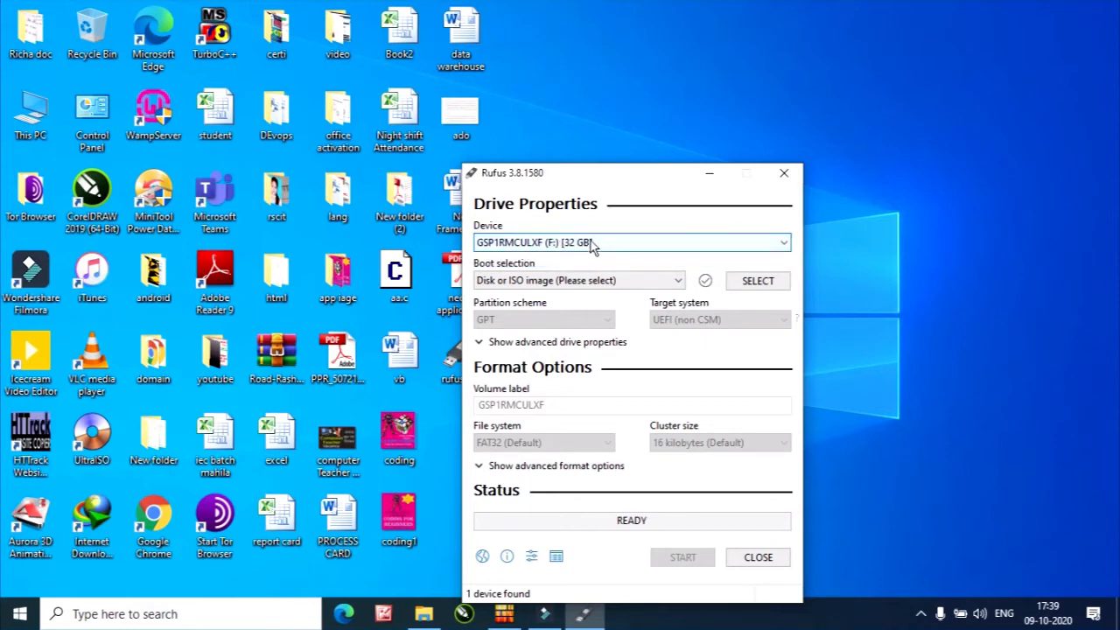
left_click_drag(585, 180, 665, 53)
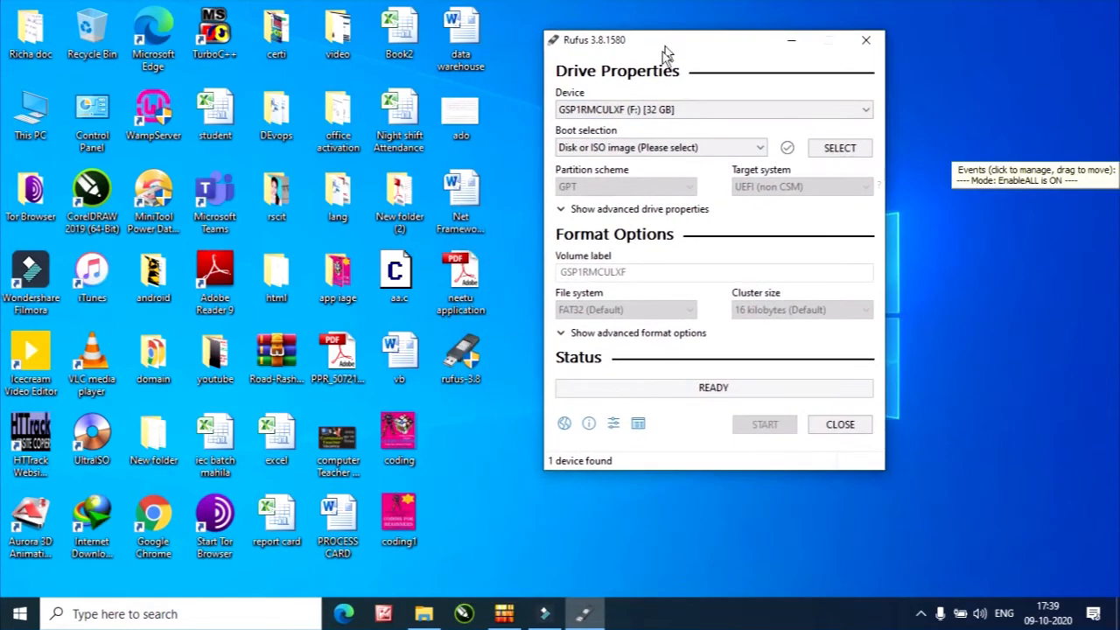
left_click(424, 615)
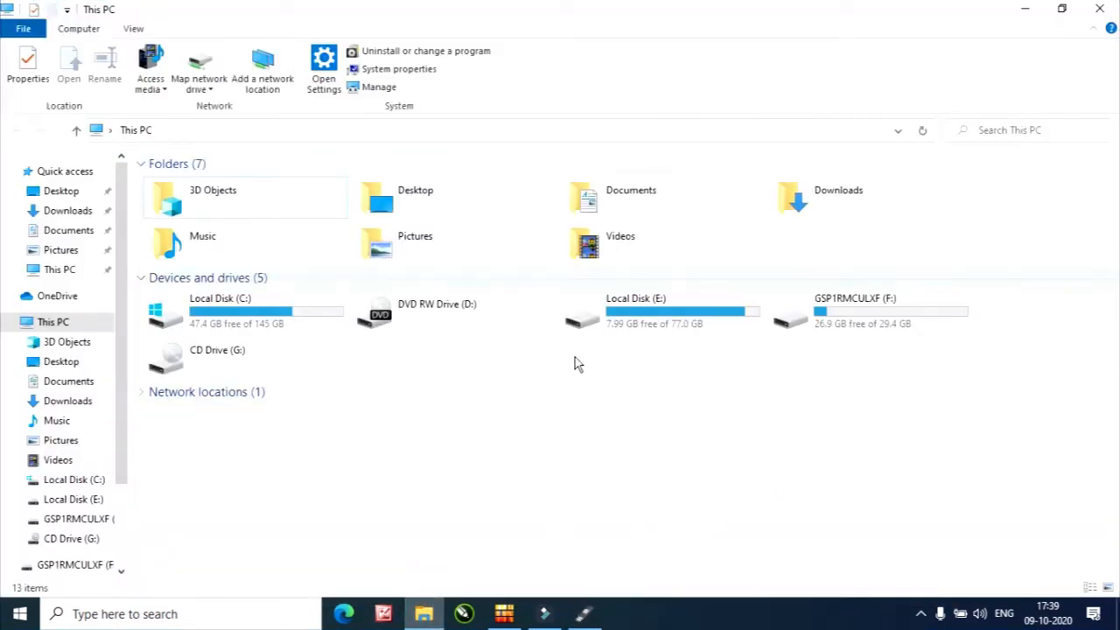
left_click(858, 325)
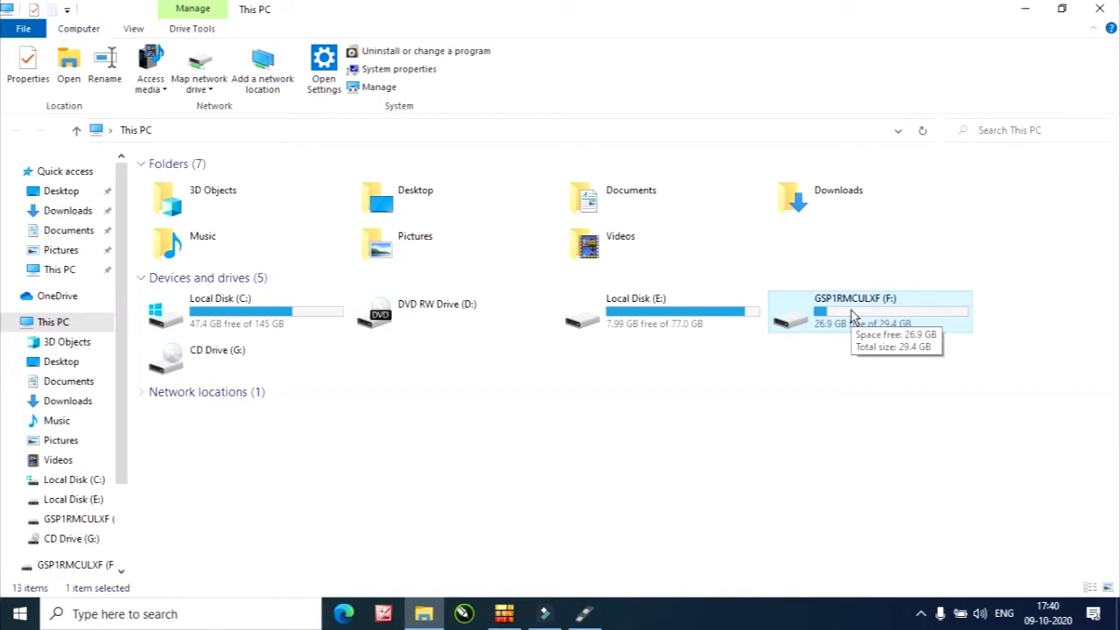
left_click(1025, 9)
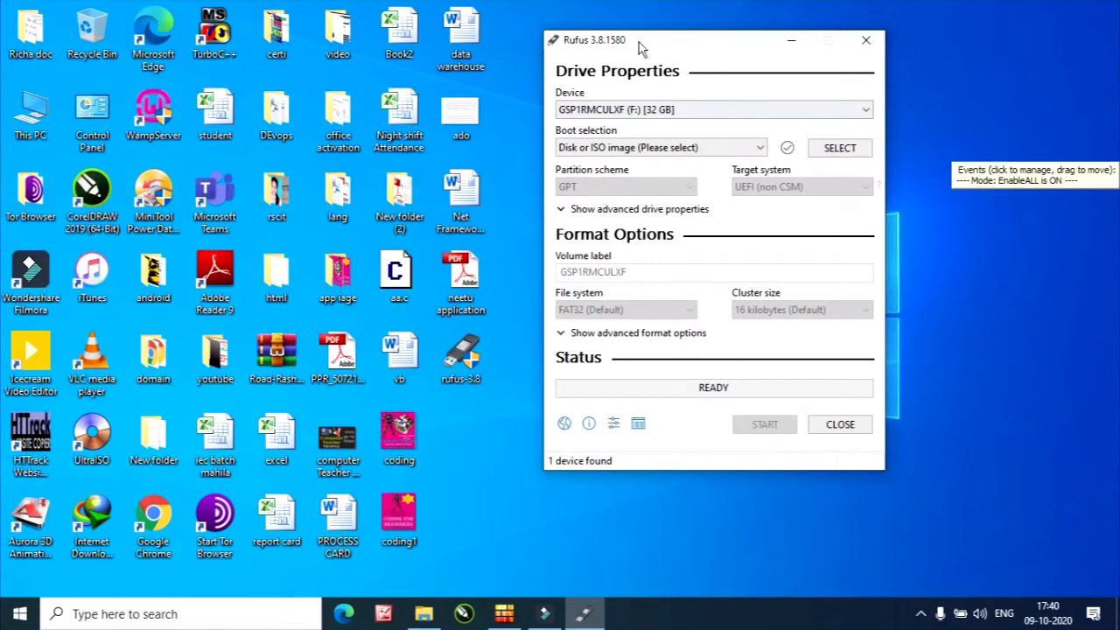
Choose the 32 GB USB drive GSP1RMCULXF (F:) as the device.
mouse_move(640, 44)
left_mouse_down()
mouse_move(709, 90)
mouse_move(624, 156)
mouse_move(595, 32)
mouse_move(721, 120)
mouse_move(723, 140)
mouse_move(713, 129)
mouse_move(809, 112)
mouse_move(818, 76)
mouse_move(627, 42)
mouse_move(625, 28)
left_mouse_up()
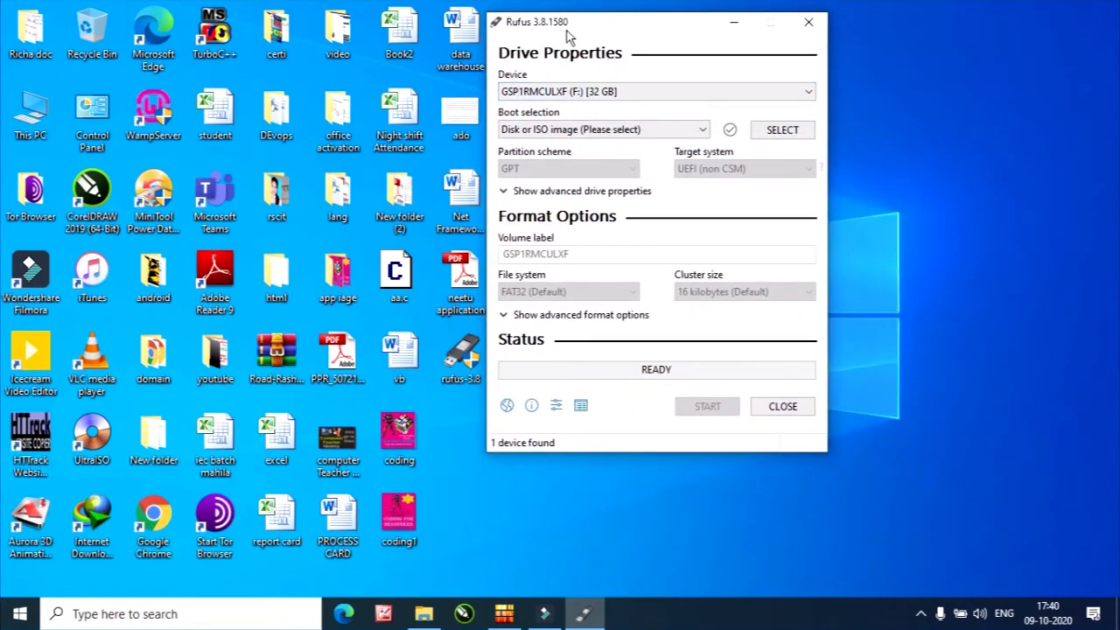
left_click_drag(569, 26, 585, 42)
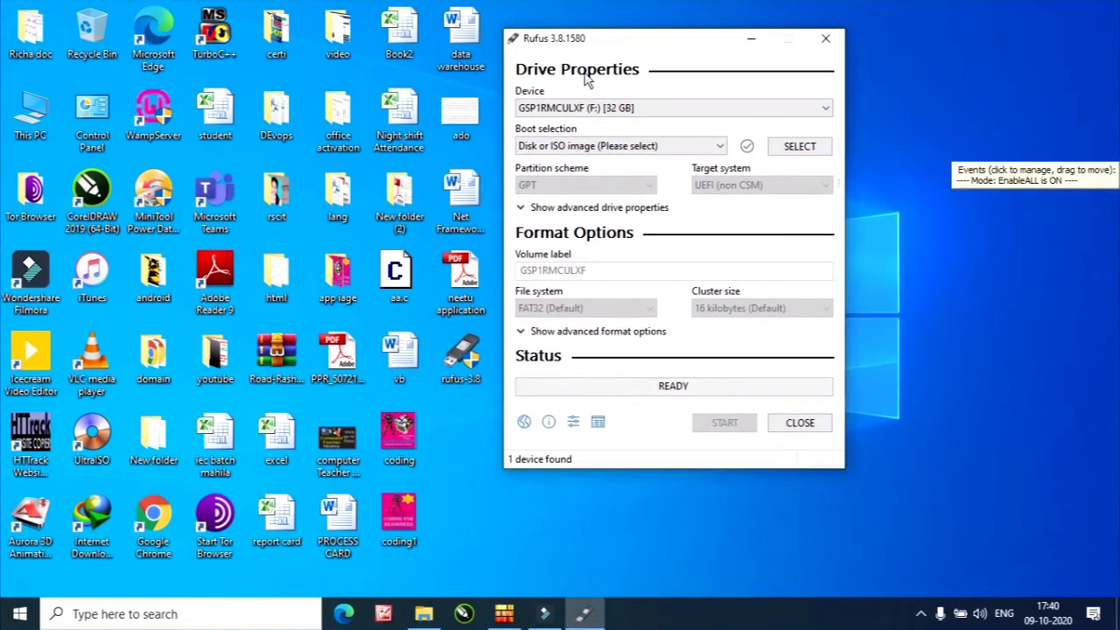
left_click(637, 111)
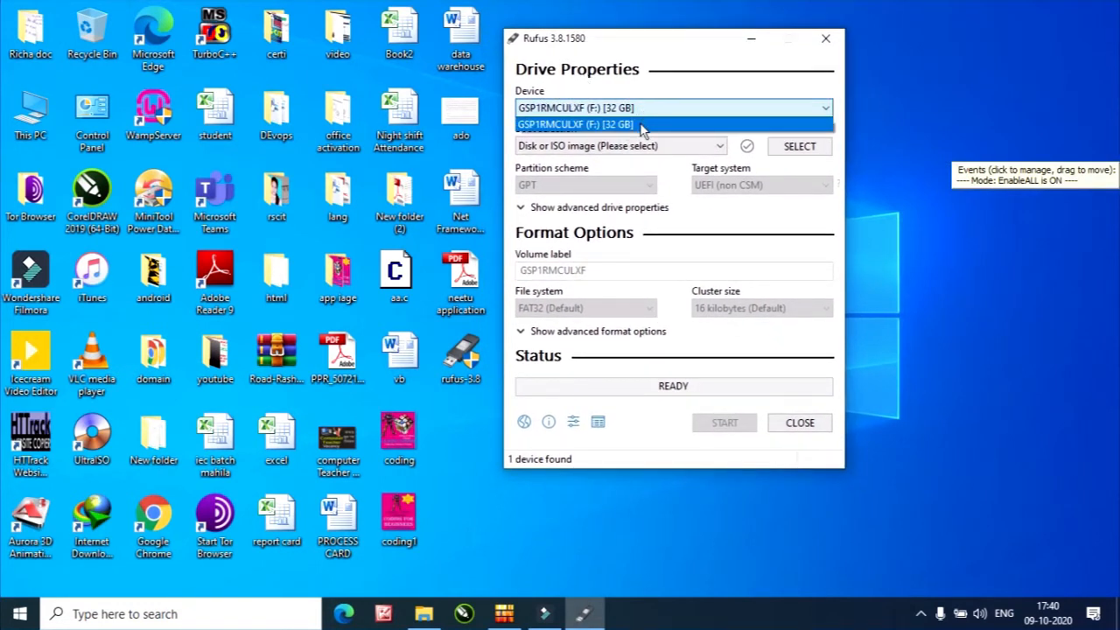
left_click(640, 124)
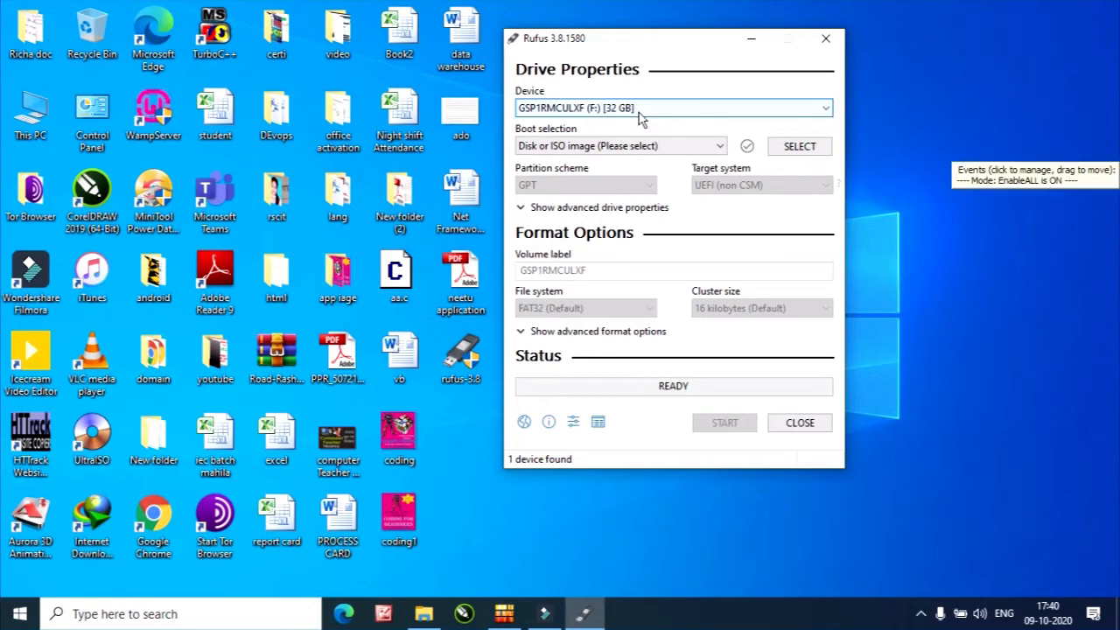
left_click(640, 119)
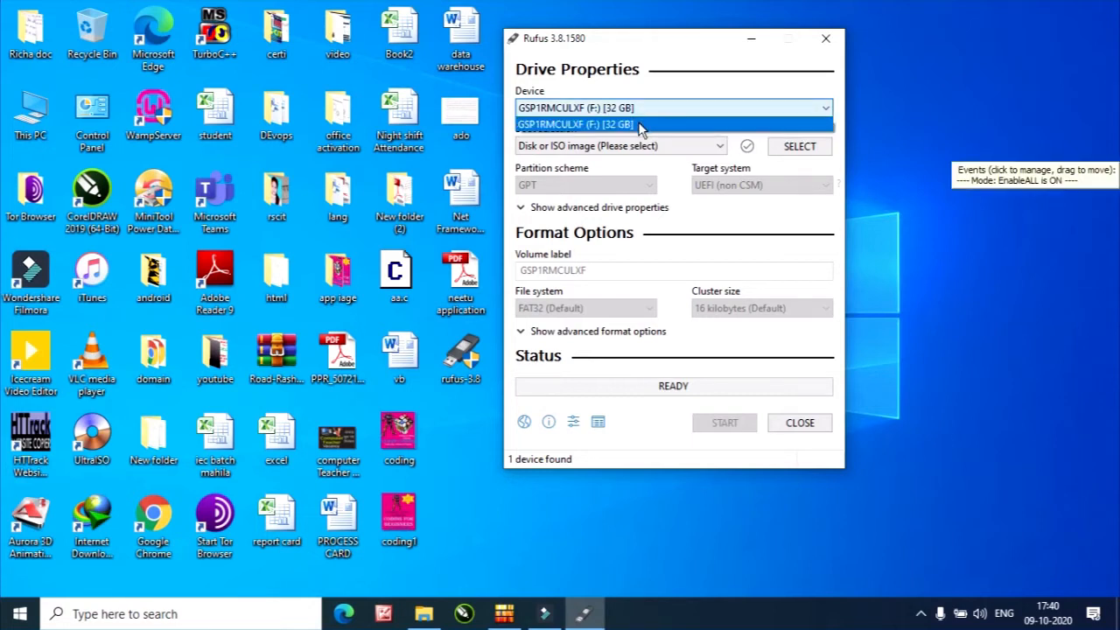
left_click(638, 125)
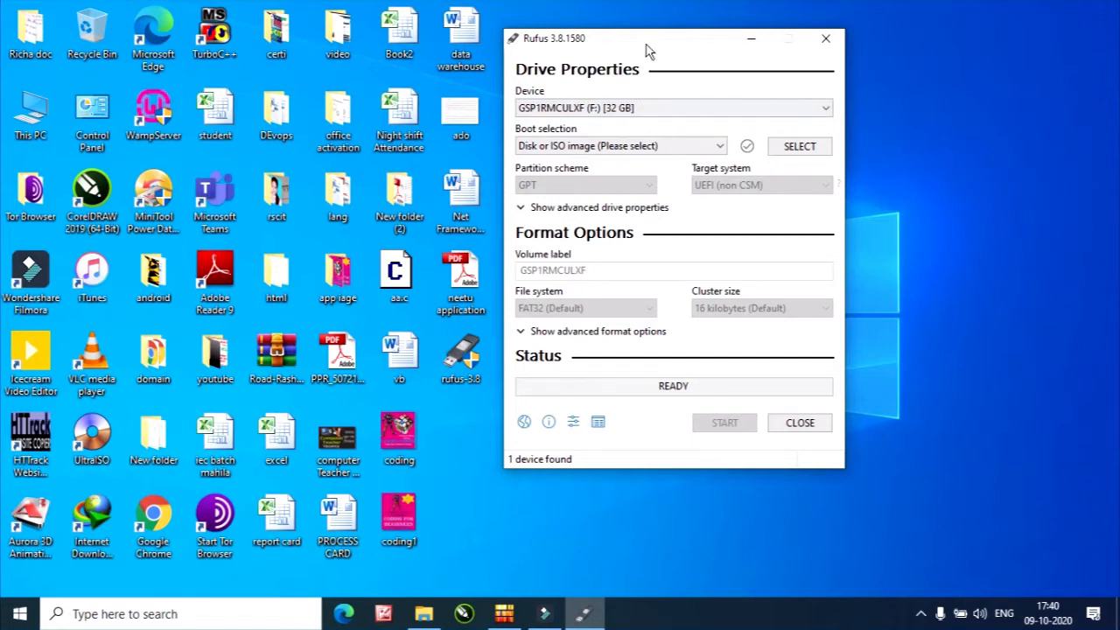
left_click_drag(644, 45, 639, 28)
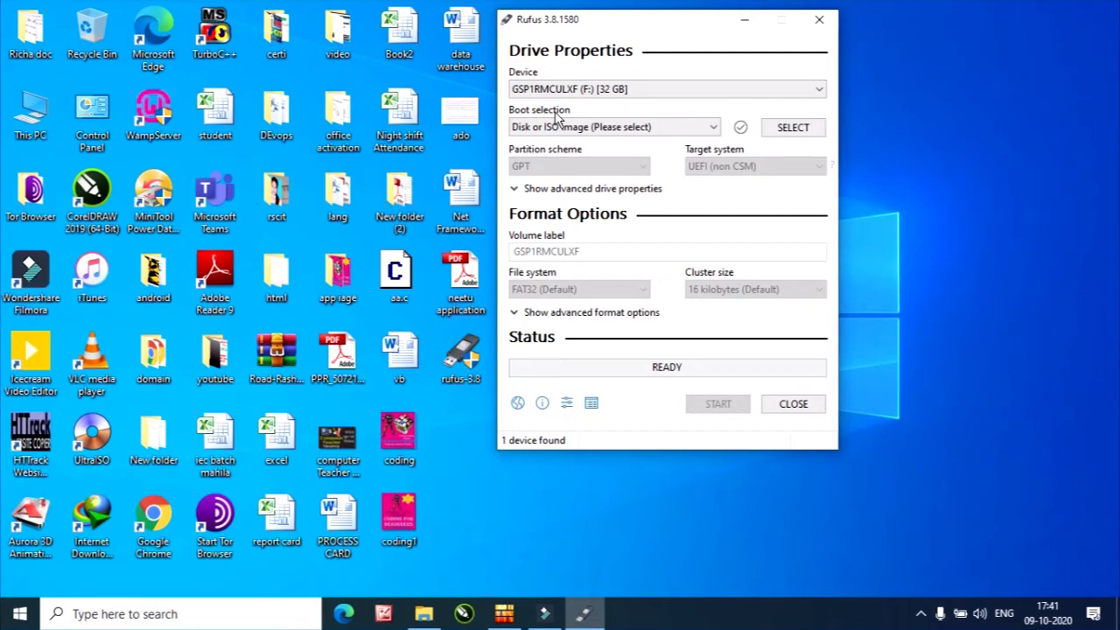
Load the disk image Win7_Ult_SP1_English_x64 from Local Disk (E:) as the boot selection.
left_click(806, 131)
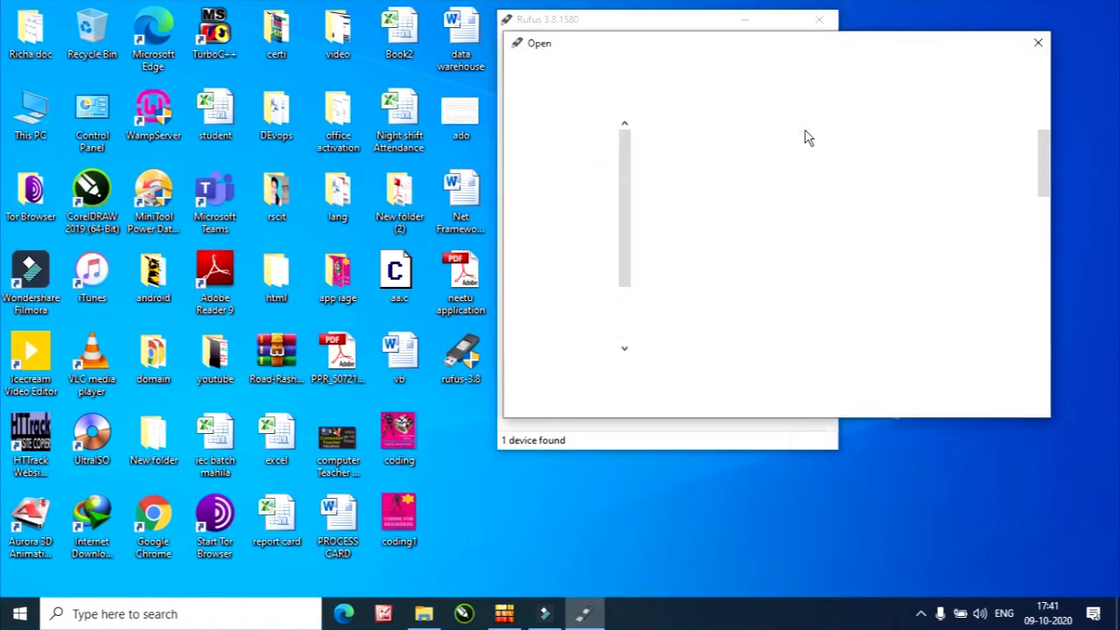
left_click_drag(814, 50, 468, 67)
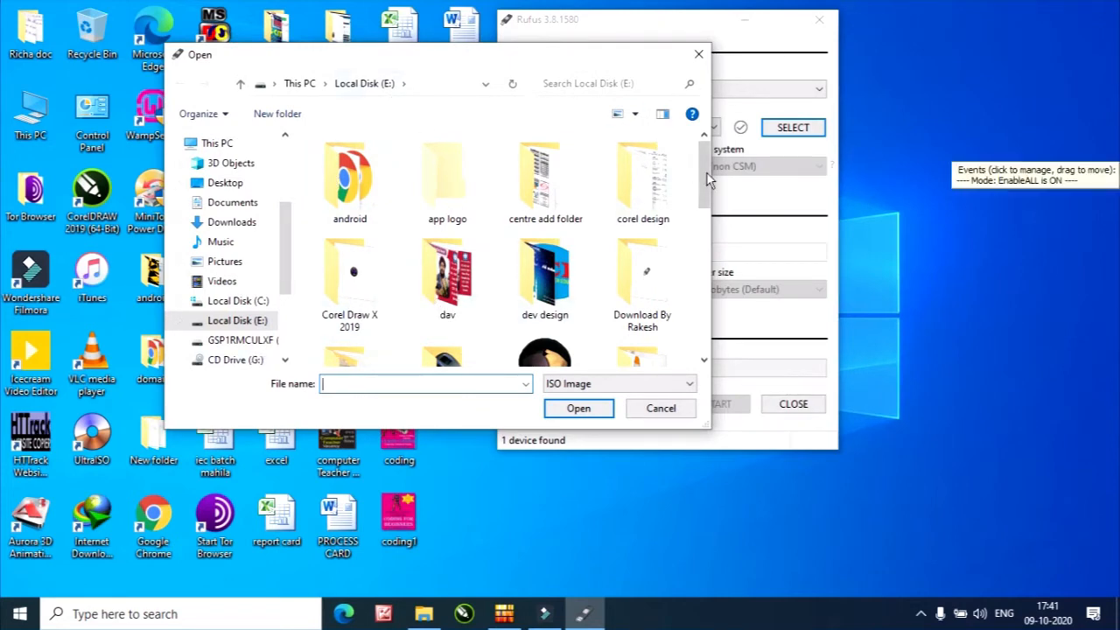
left_click_drag(707, 173, 704, 325)
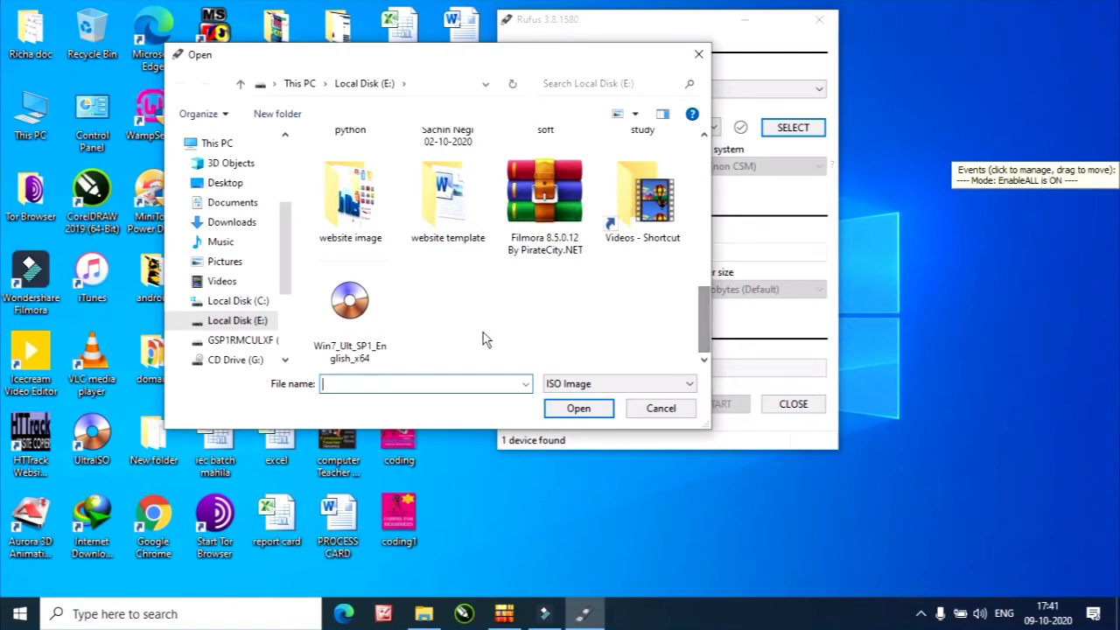
left_click(359, 337)
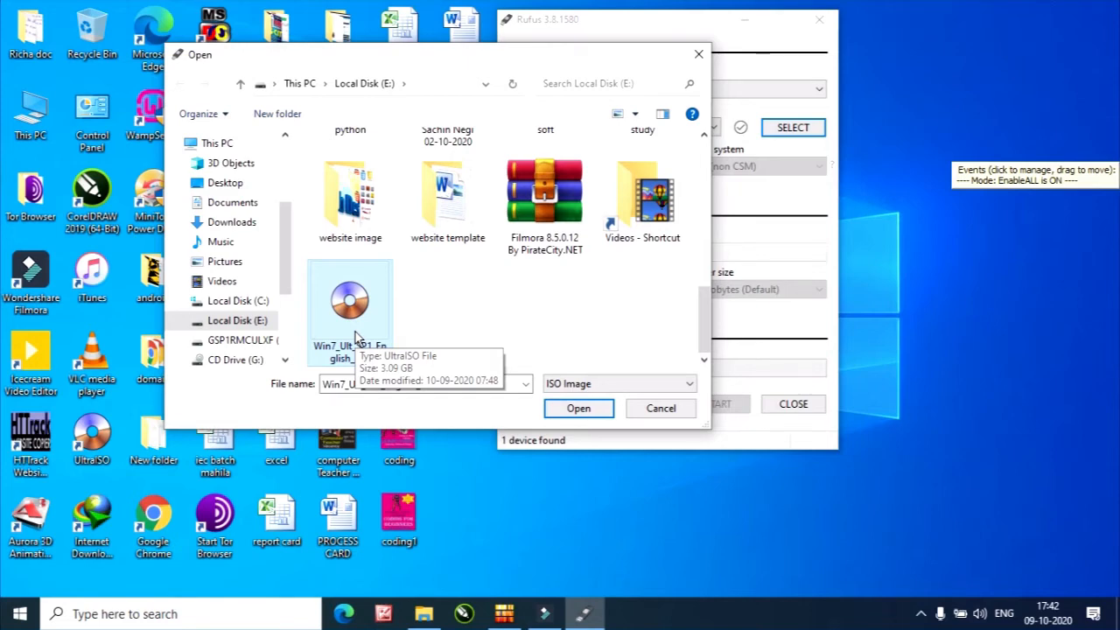
left_click(583, 408)
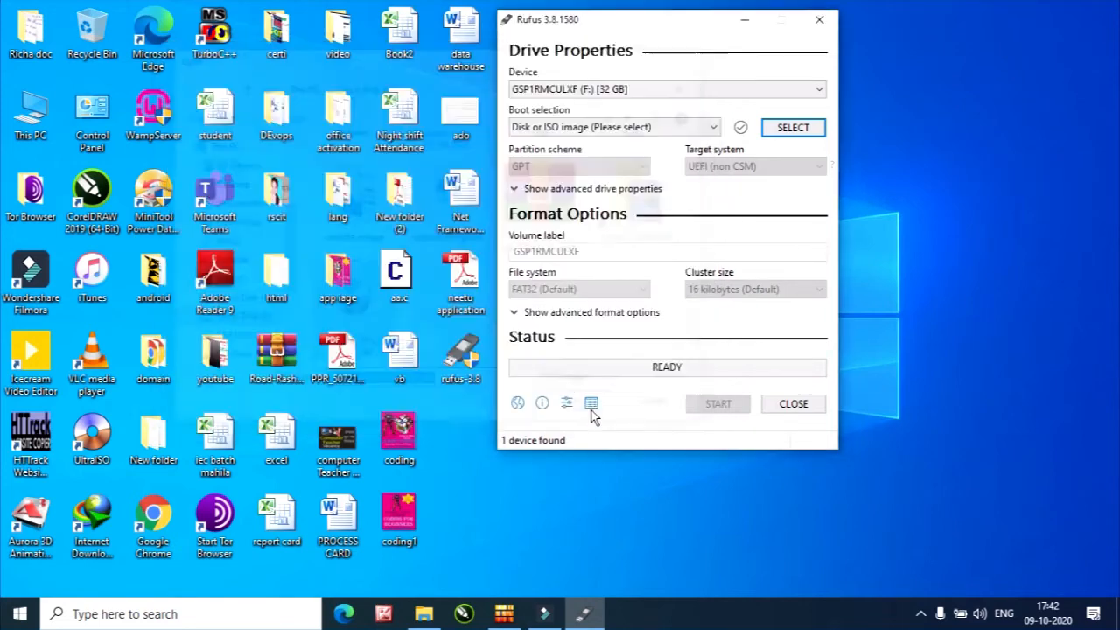
View the Rufus log and close it again.
left_click(591, 406)
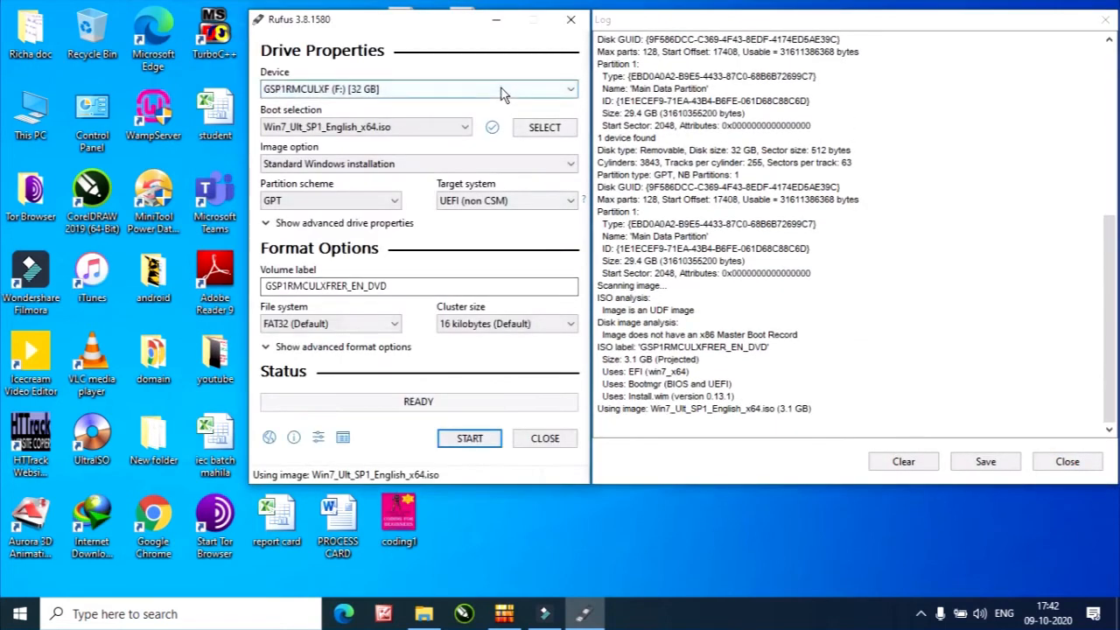
left_click(1067, 461)
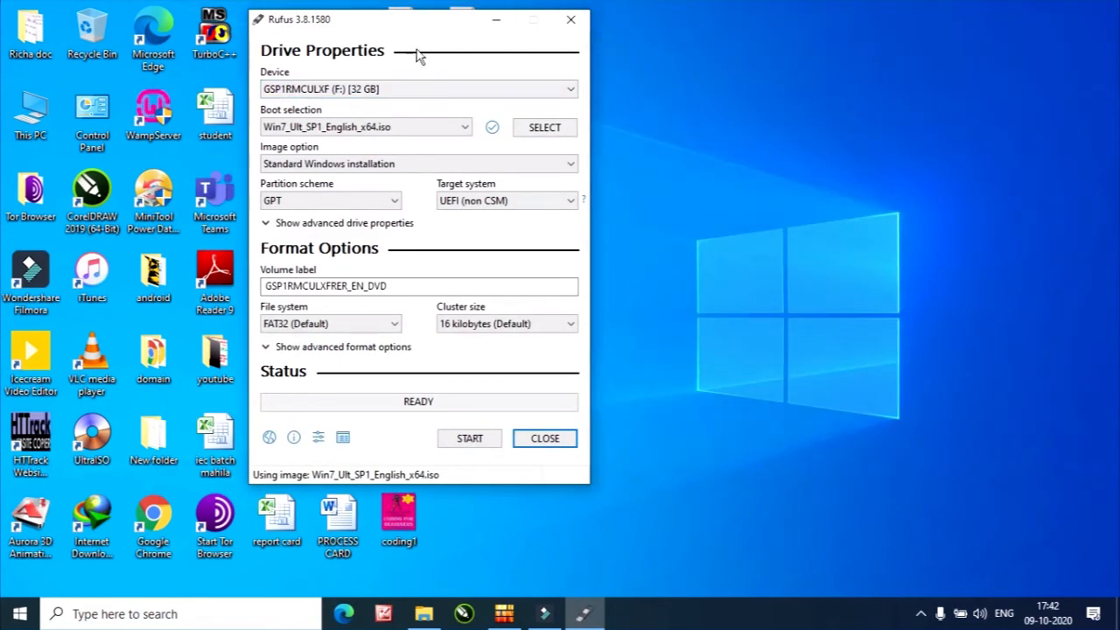
left_click_drag(425, 30, 754, 105)
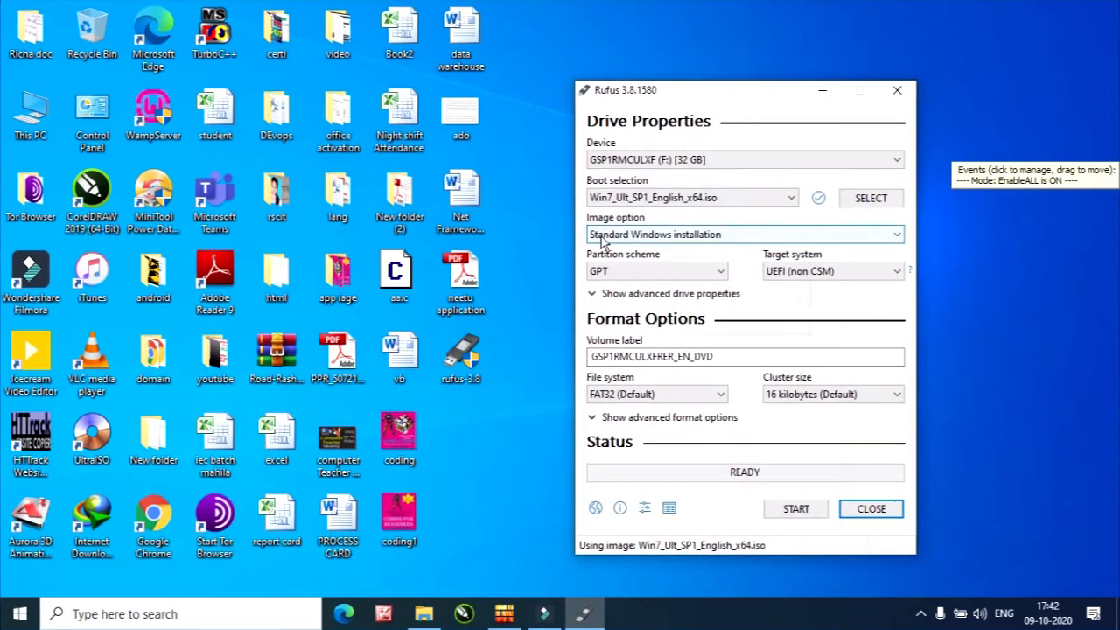
Keep Standard Windows installation as the image option and set the partition scheme to MBR with BIOS (or UEFI-CSM) as target system.
left_click(672, 236)
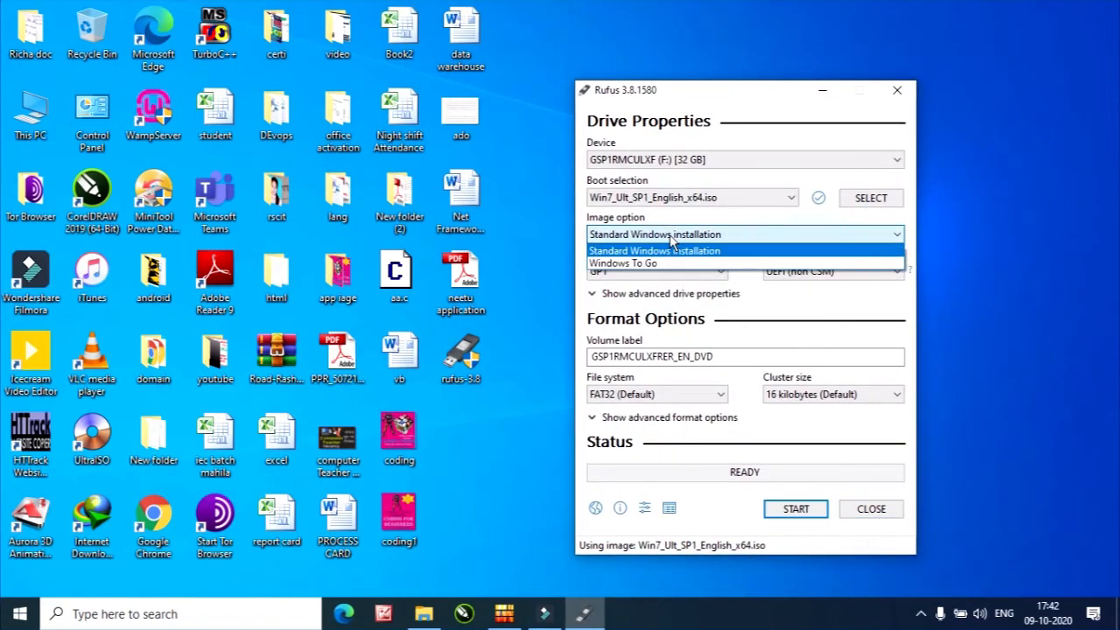
left_click(672, 237)
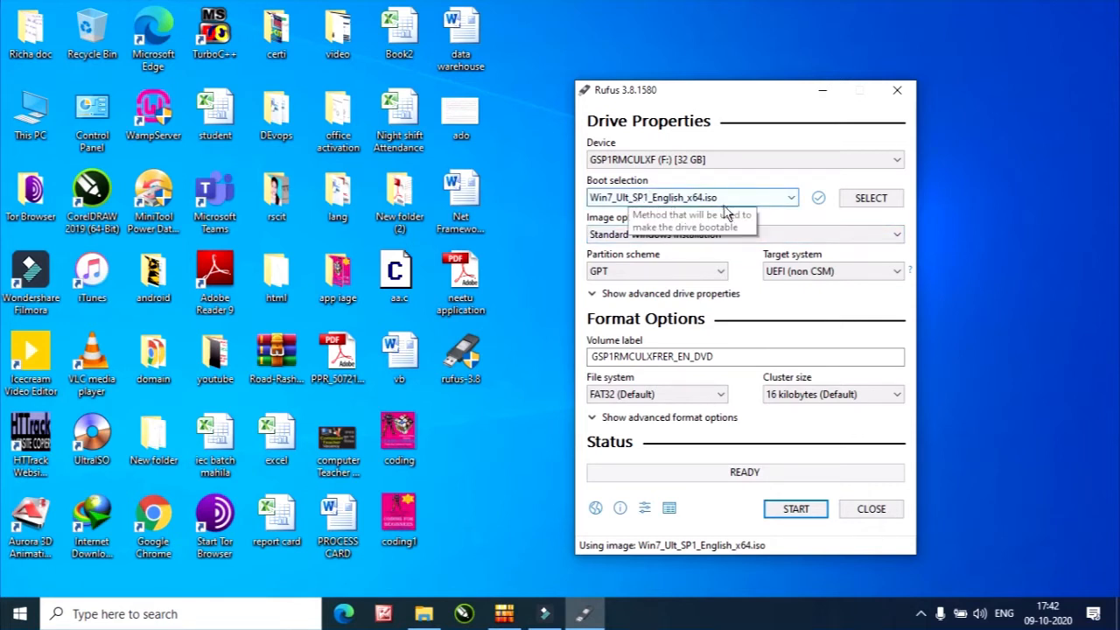
left_click(675, 273)
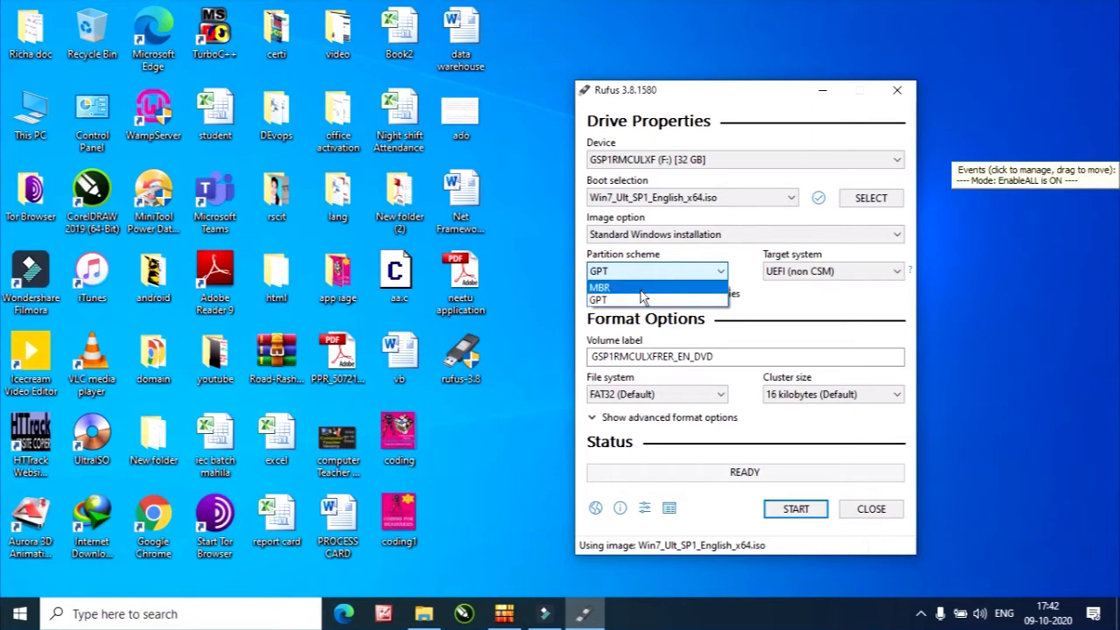
left_click(643, 288)
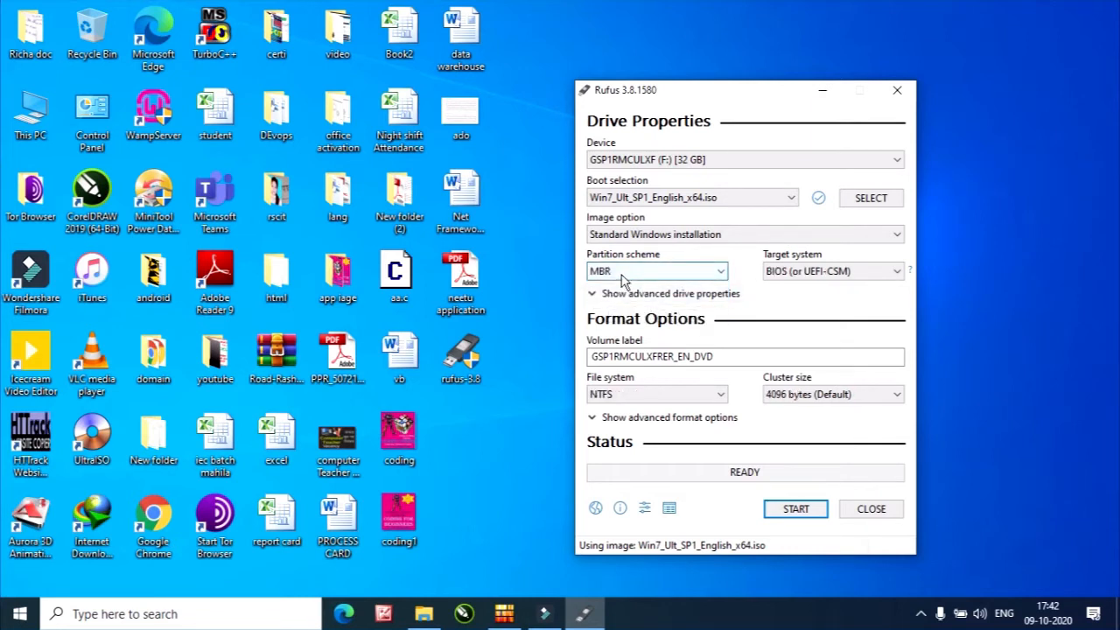
left_click(775, 271)
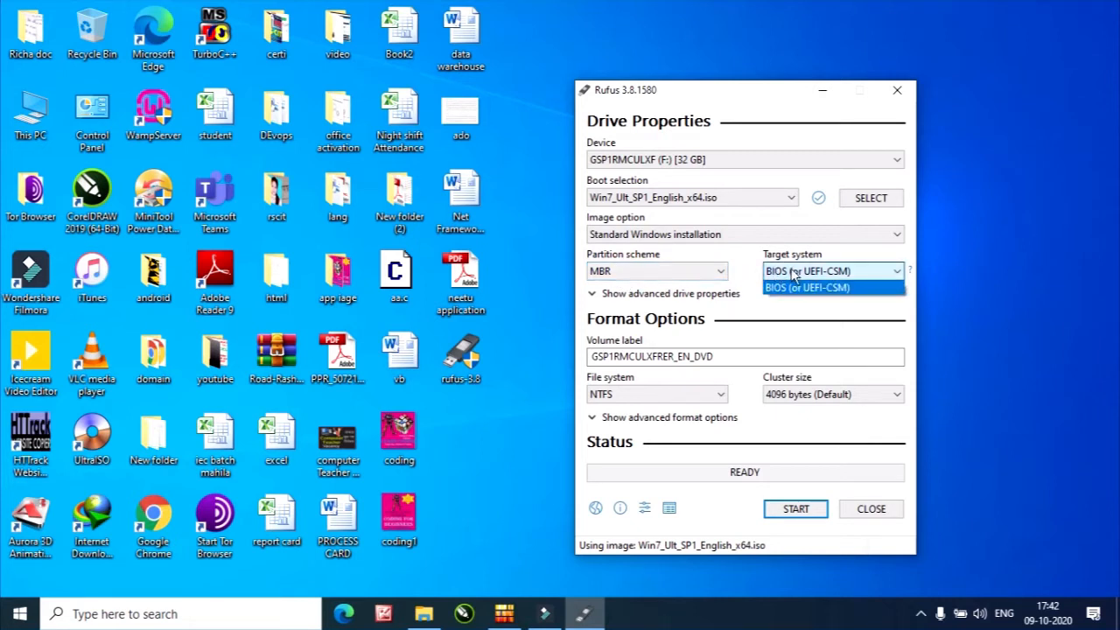
left_click(814, 293)
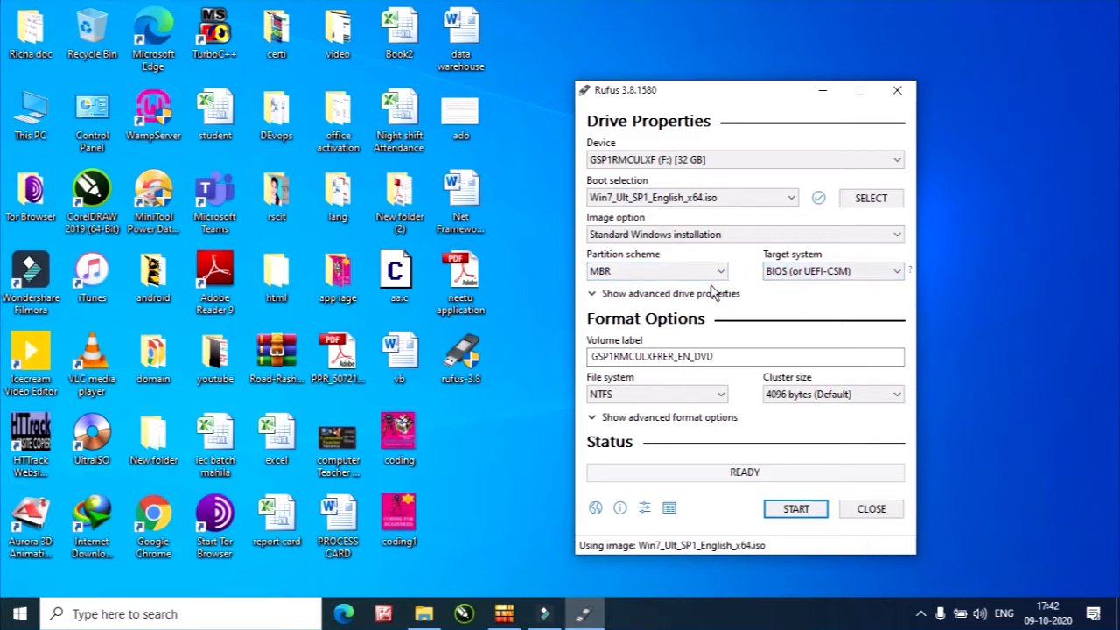
left_click(674, 273)
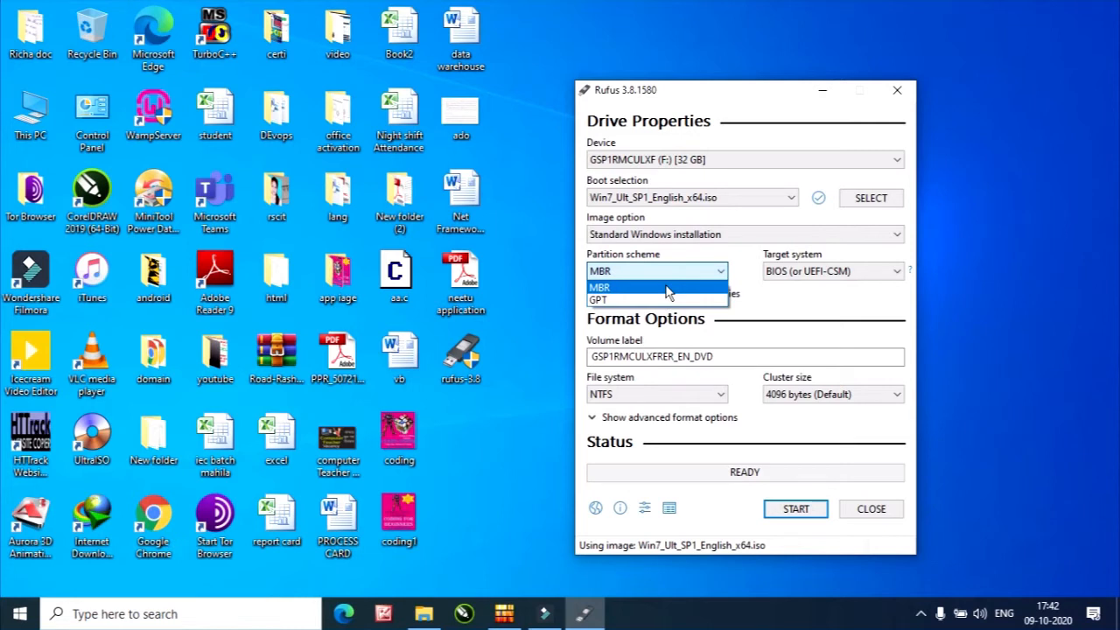
left_click(666, 290)
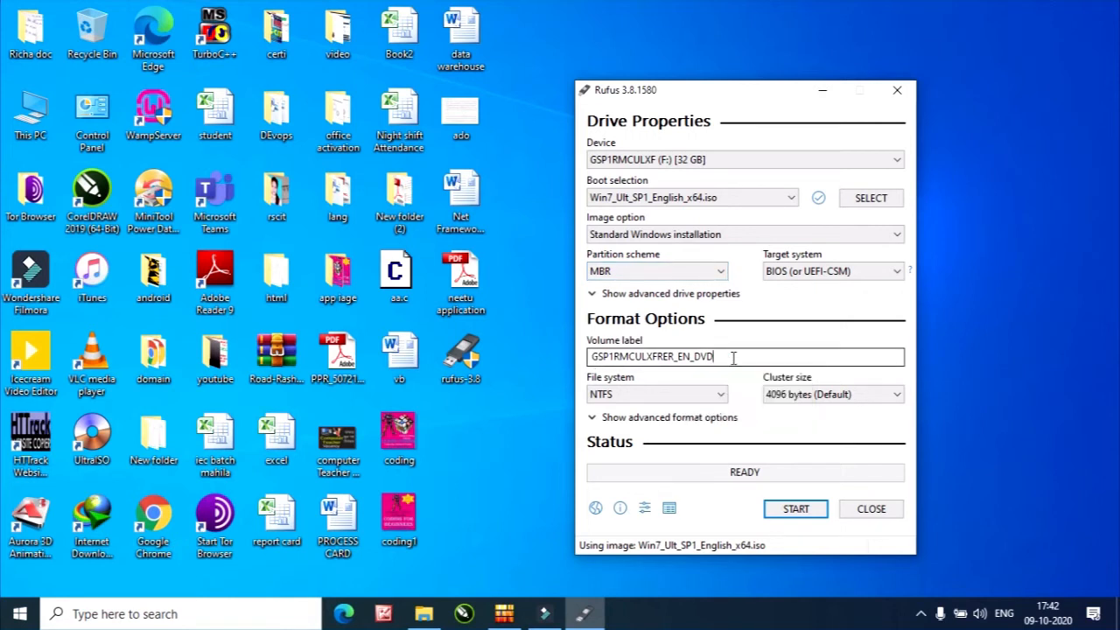
Set the volume label to w7 and keep NTFS as the file system.
left_click_drag(716, 358, 565, 350)
type("w7")
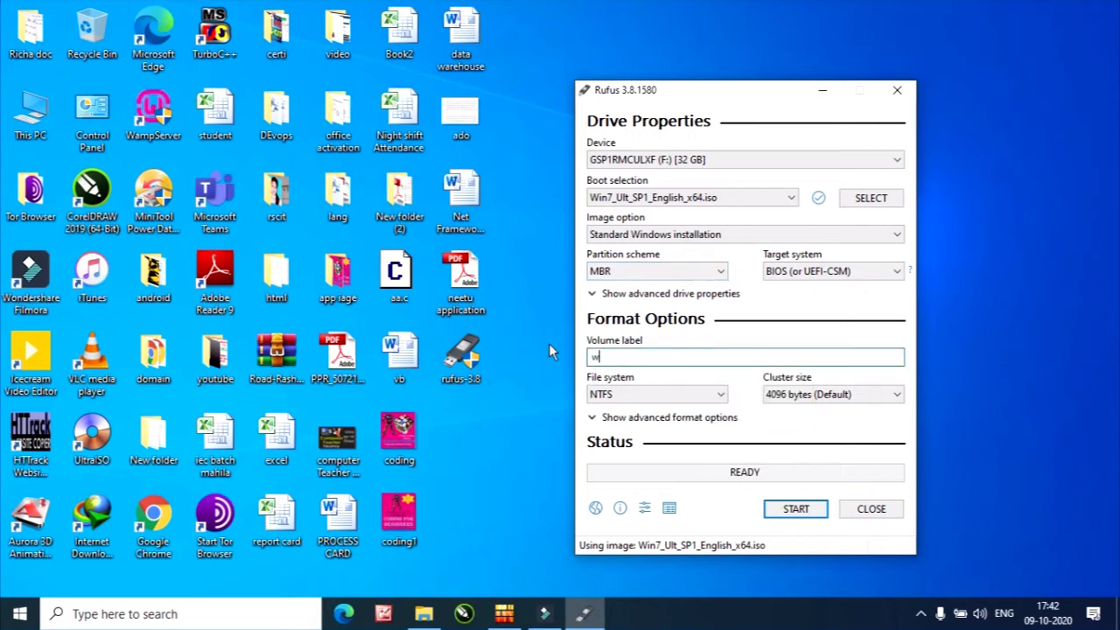
left_click(716, 396)
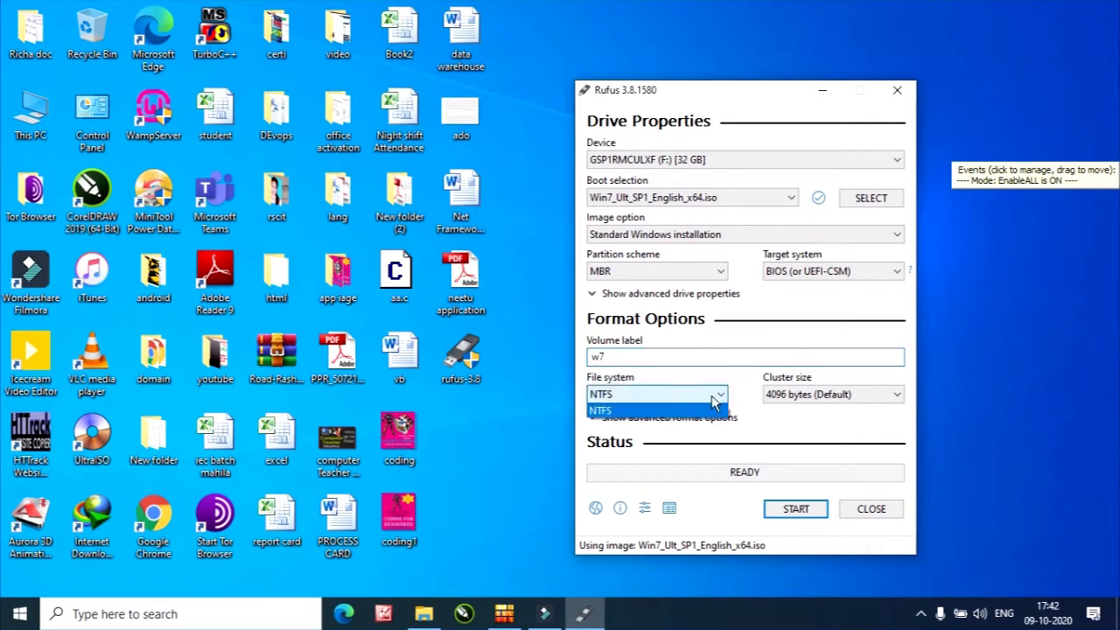
left_click(716, 398)
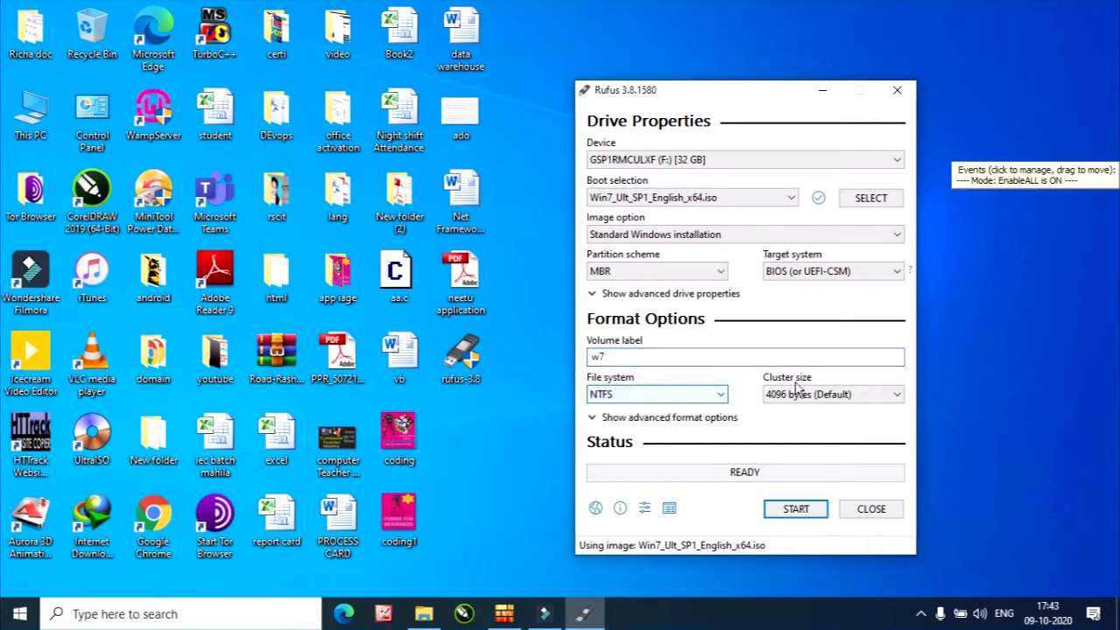
Start creating the bootable drive and accept that all data on the USB device gets destroyed.
left_click(795, 510)
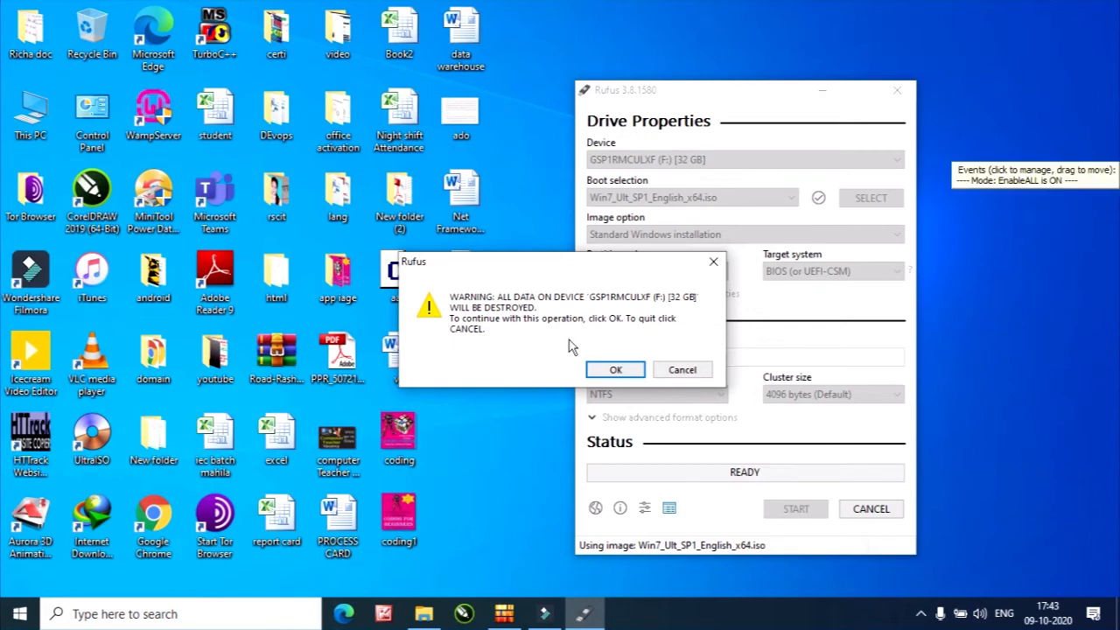
left_click(616, 371)
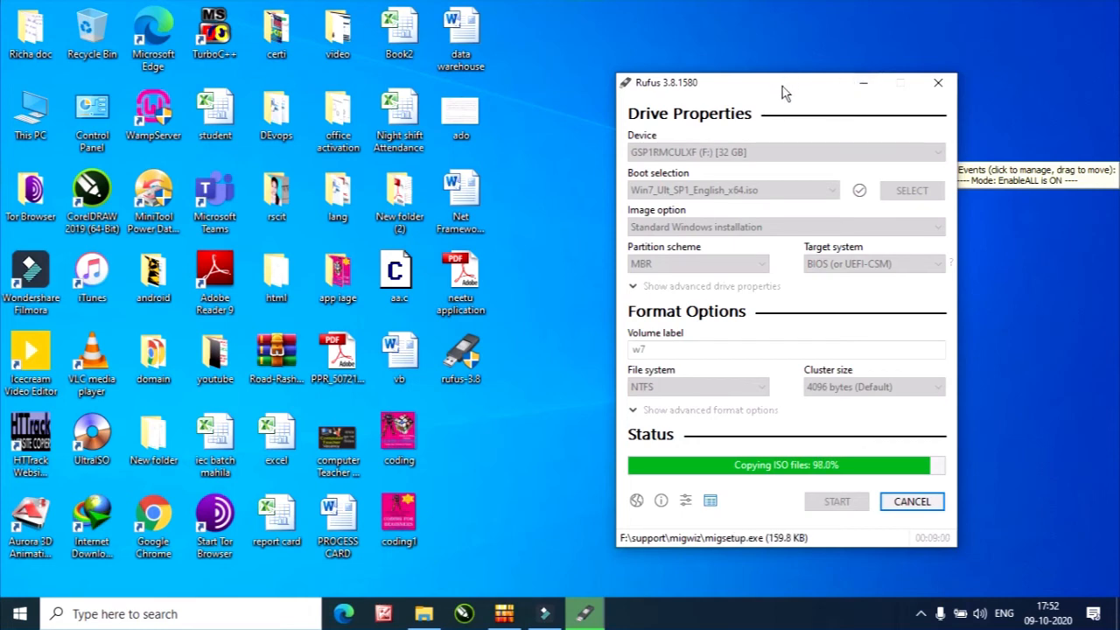
left_click_drag(782, 86, 793, 61)
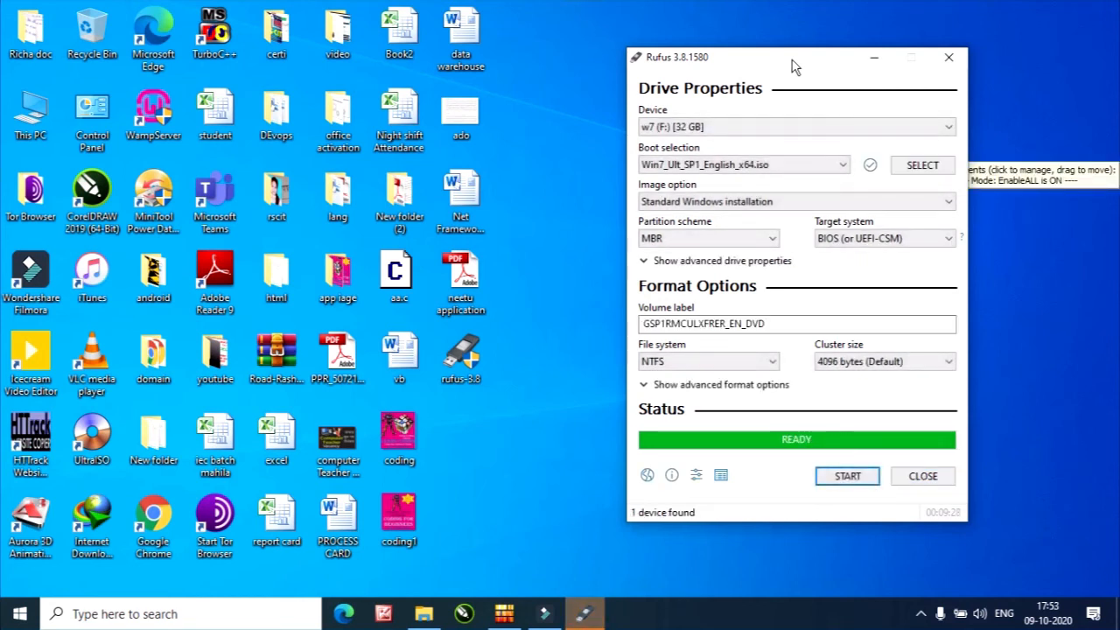
left_click_drag(792, 67, 770, 24)
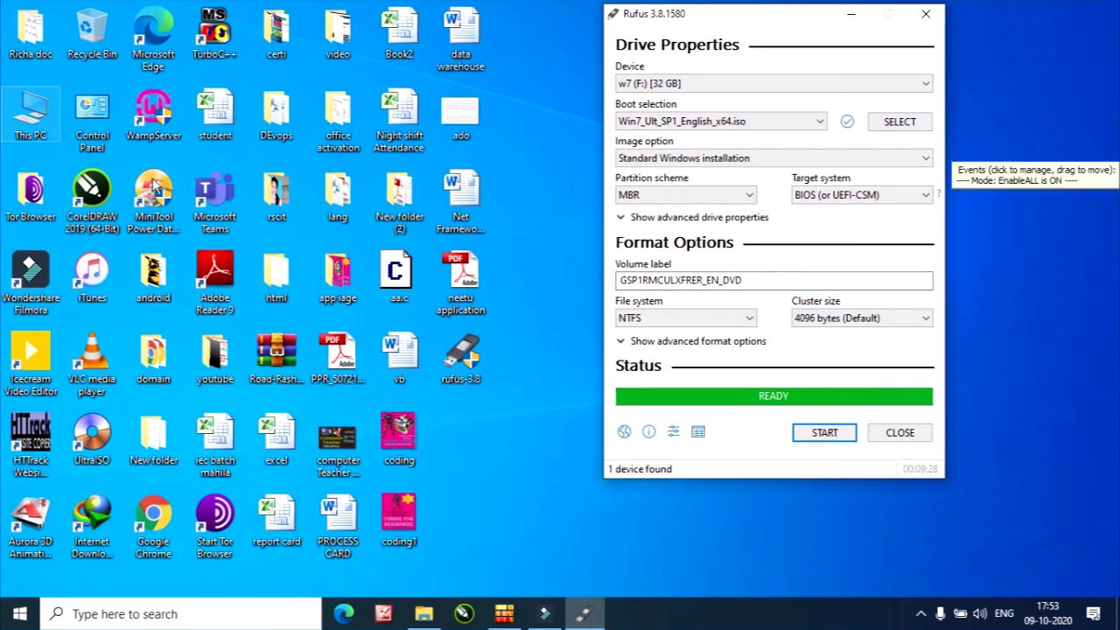
Close Rufus and check the finished USB drive w7 (F:) in a maximized This PC window in File Explorer.
left_click(905, 437)
double_click(29, 114)
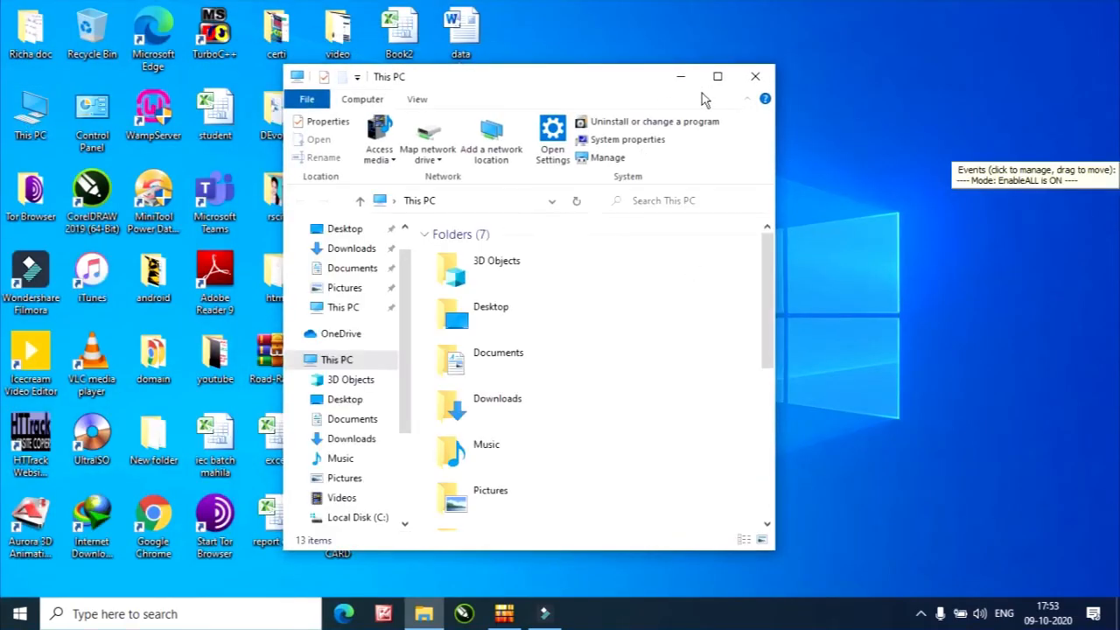
left_click(717, 75)
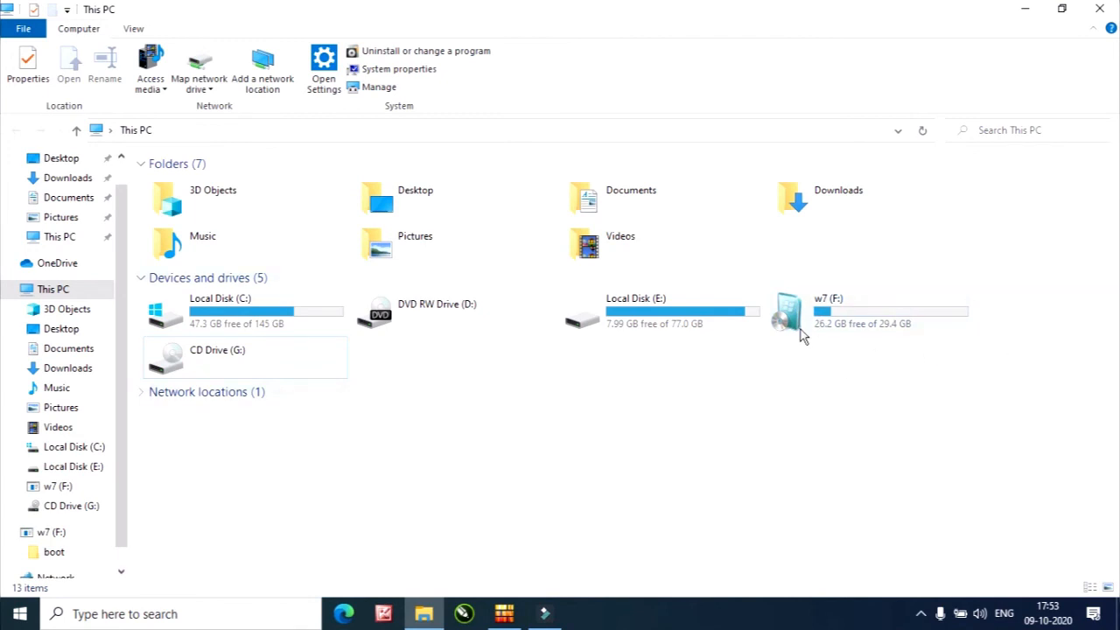
left_click(800, 325)
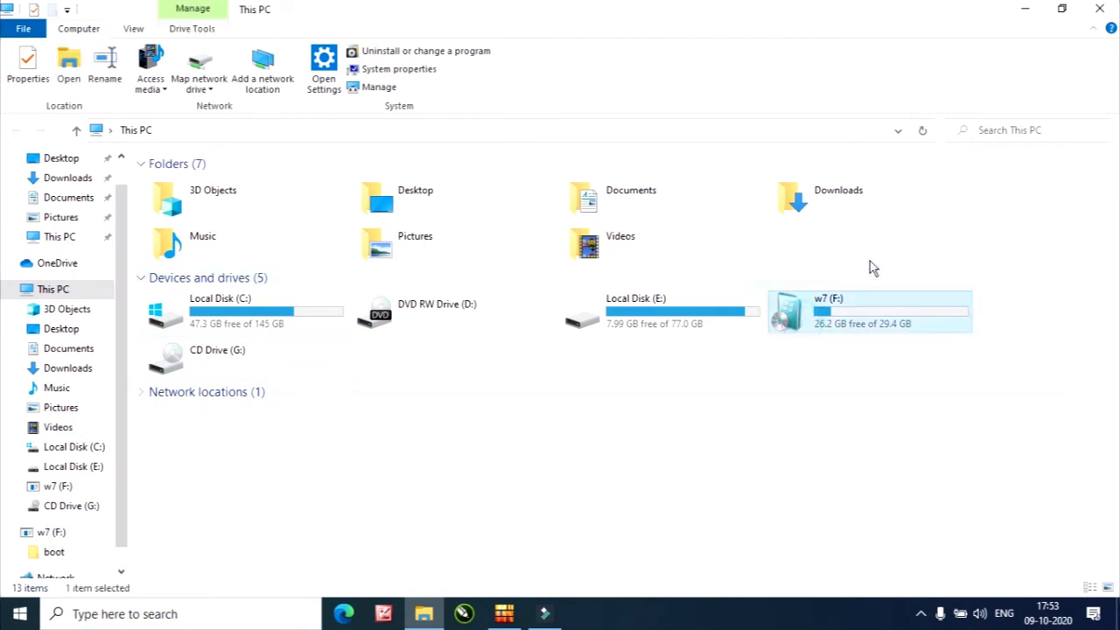